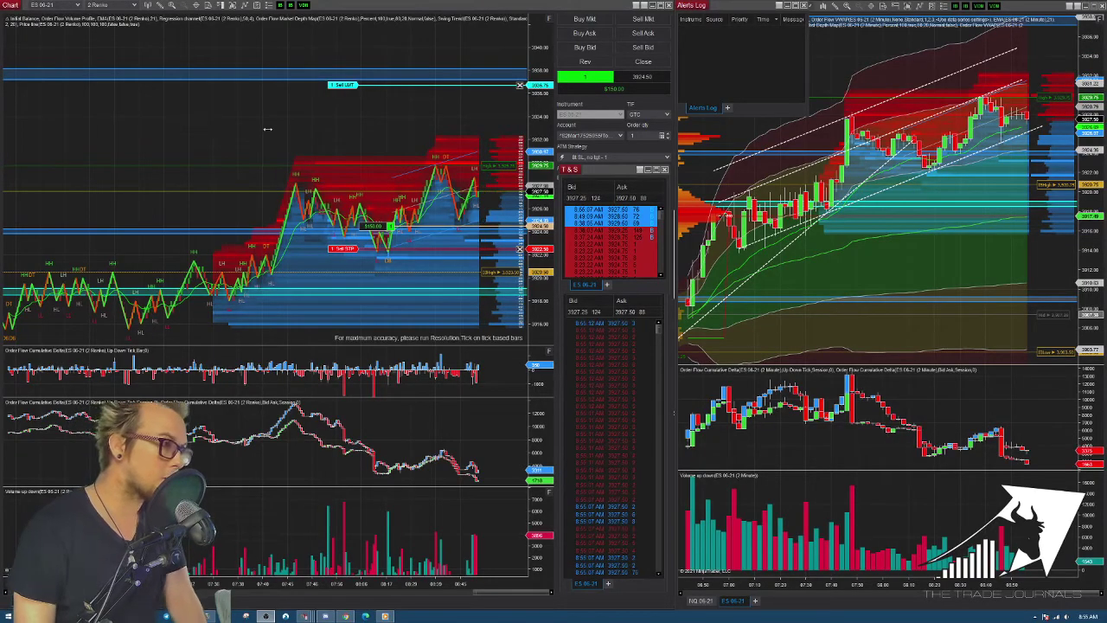
- Draw a Region Highlight Y price band near the top of the ES chart and view its properties
middle_click(272, 131)
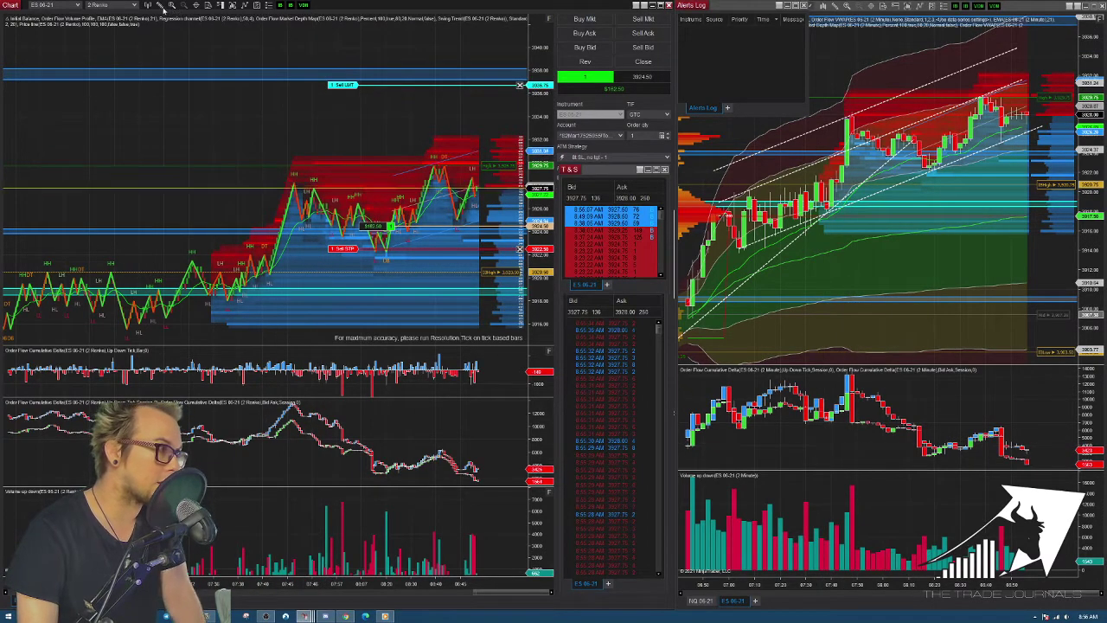
left_click(162, 6)
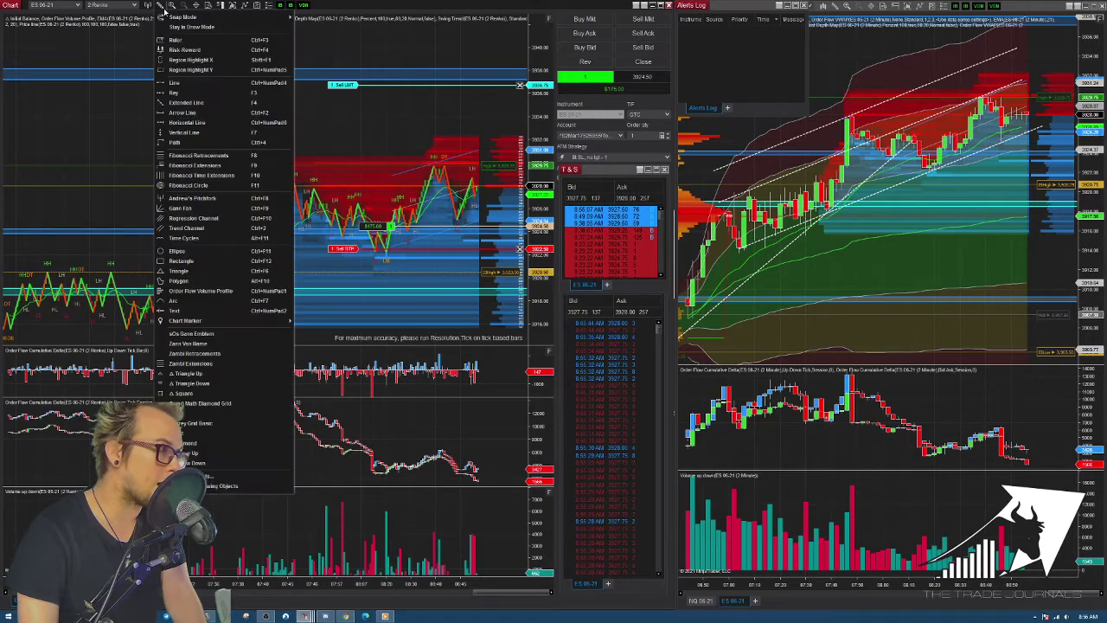
left_click(215, 70)
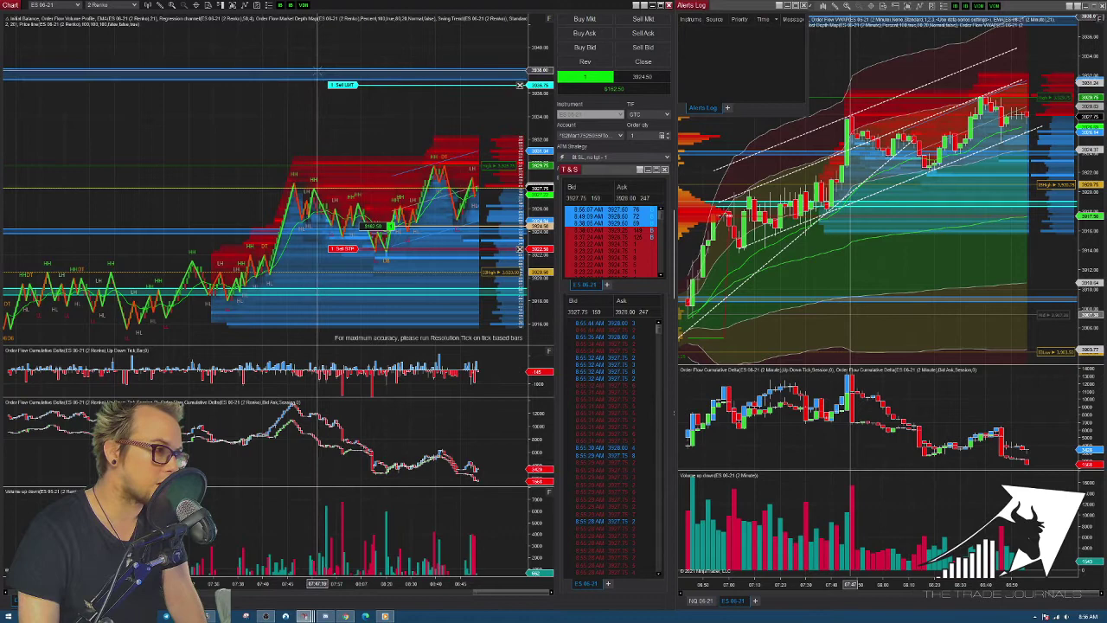
left_click(319, 68)
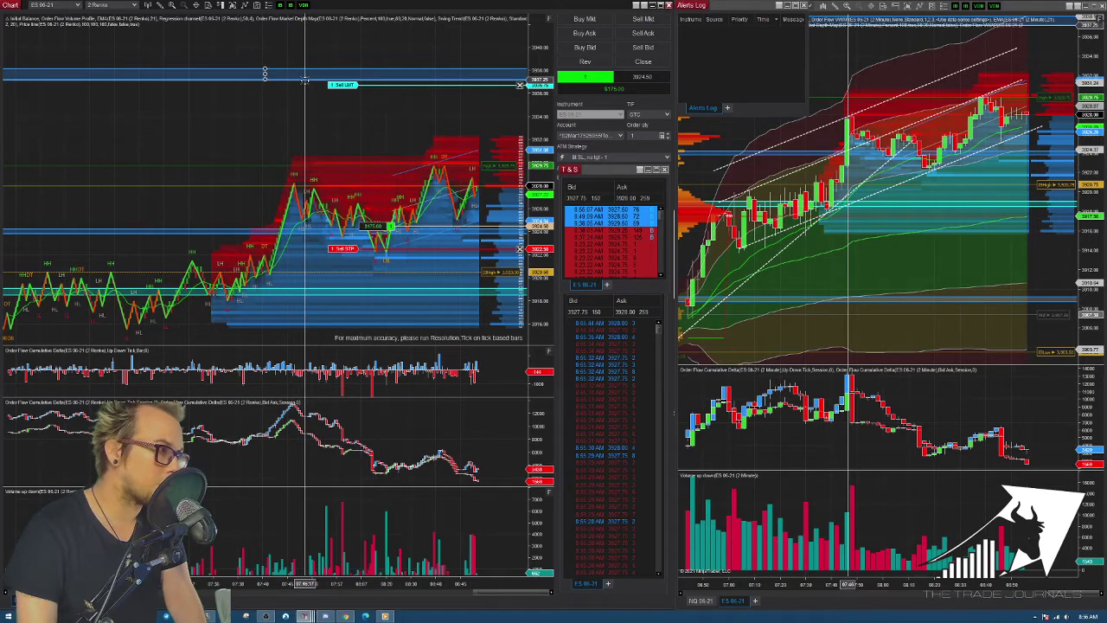
double_click(305, 78)
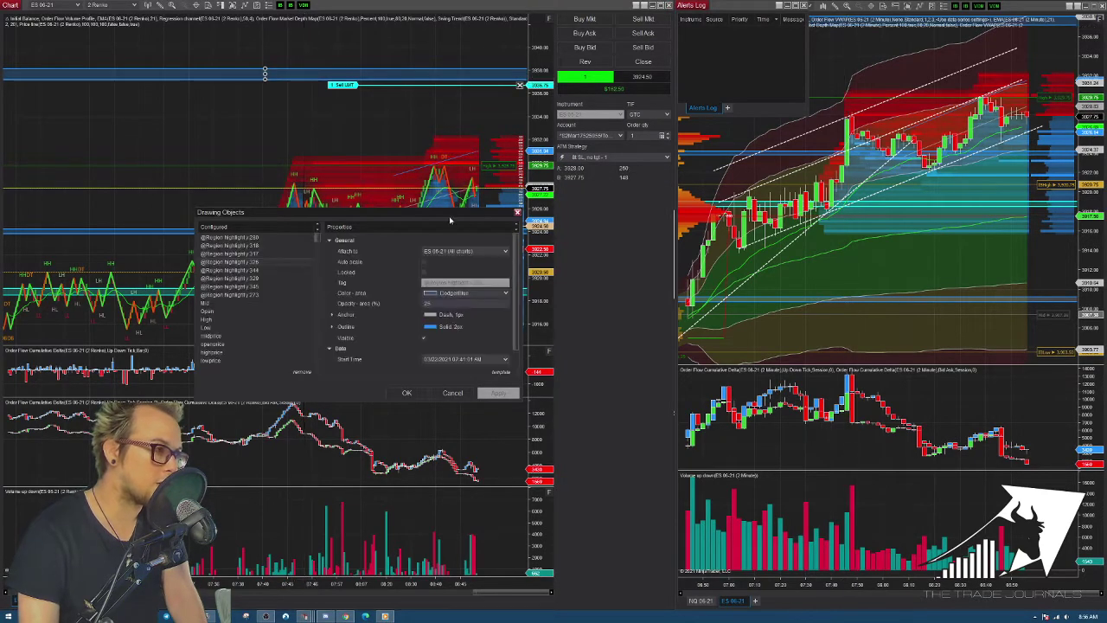
left_click_drag(450, 220, 369, 201)
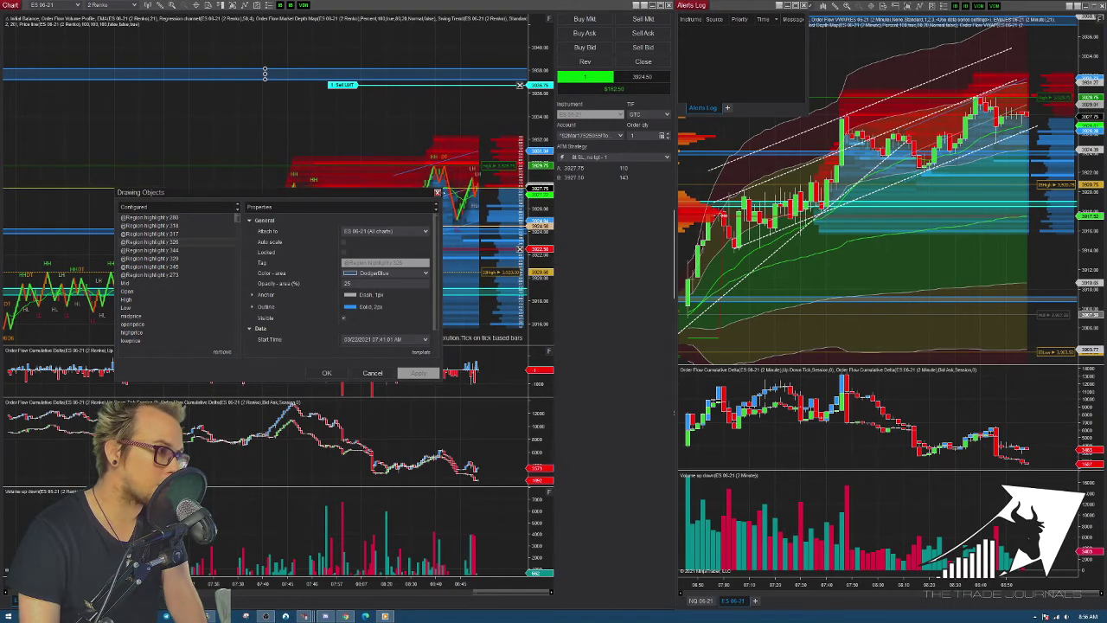
- Close the region properties and create a new ES chart alert named 'Crossed 3937'
left_click(437, 192)
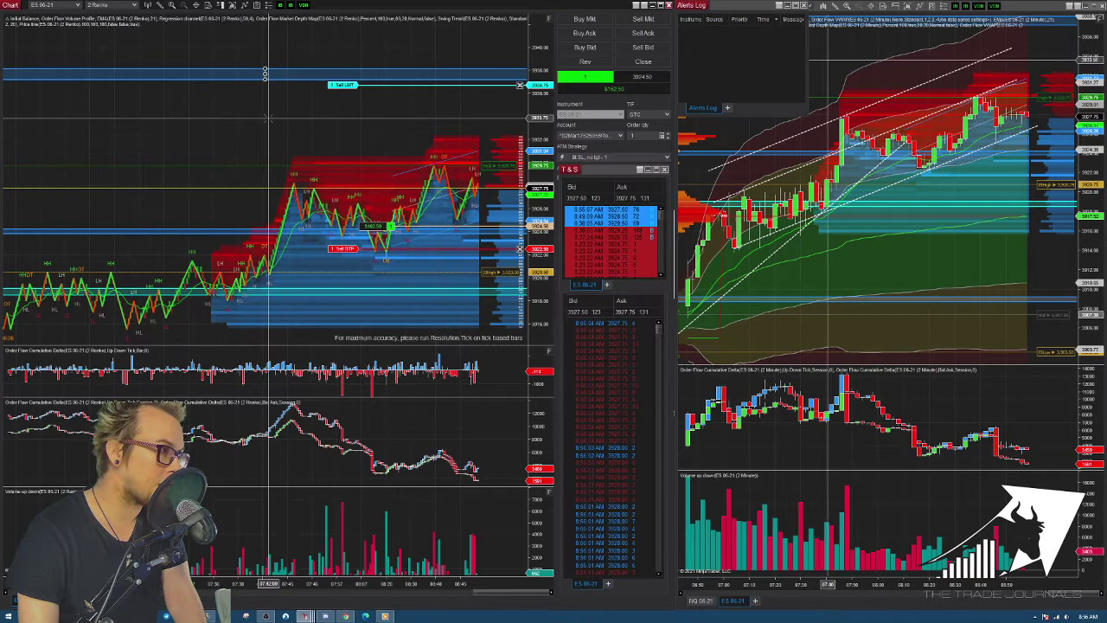
right_click(256, 122)
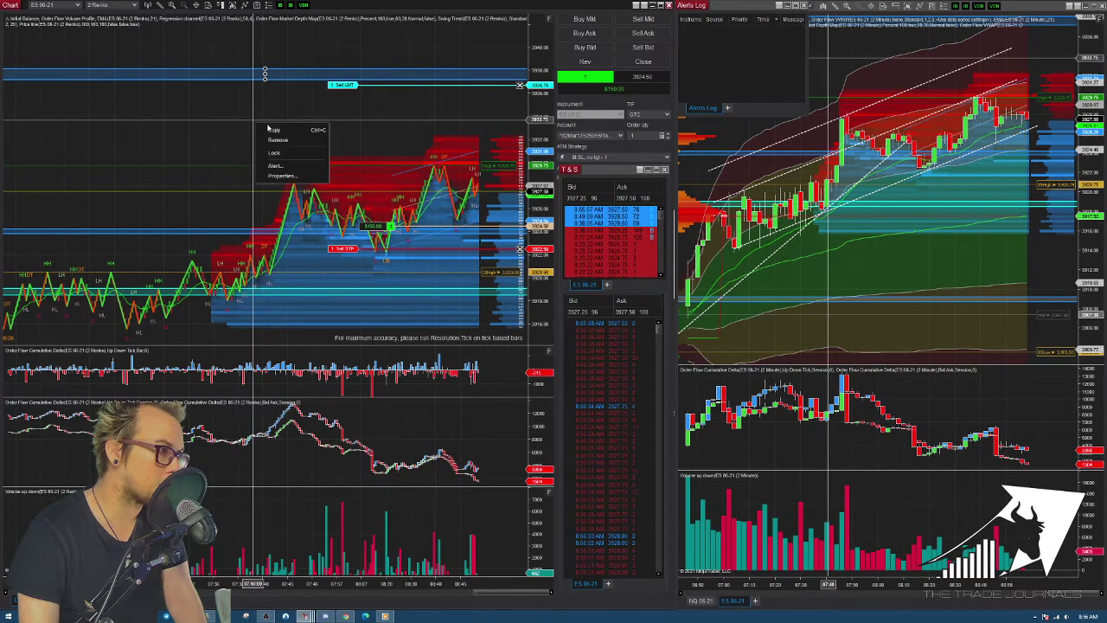
key("Escape")
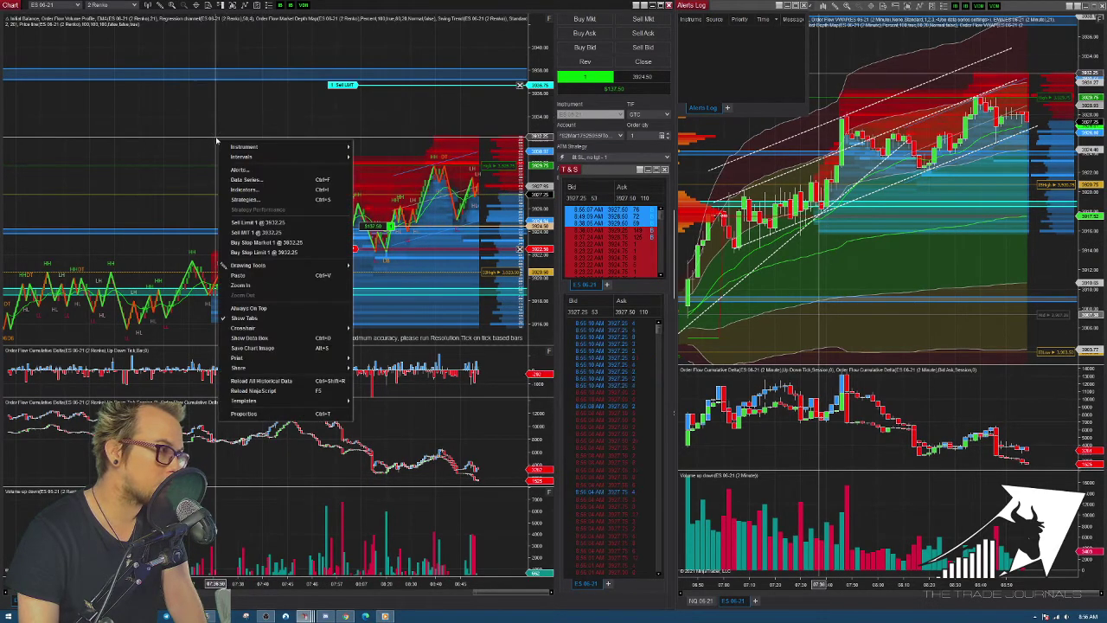
right_click(218, 141)
left_click(260, 169)
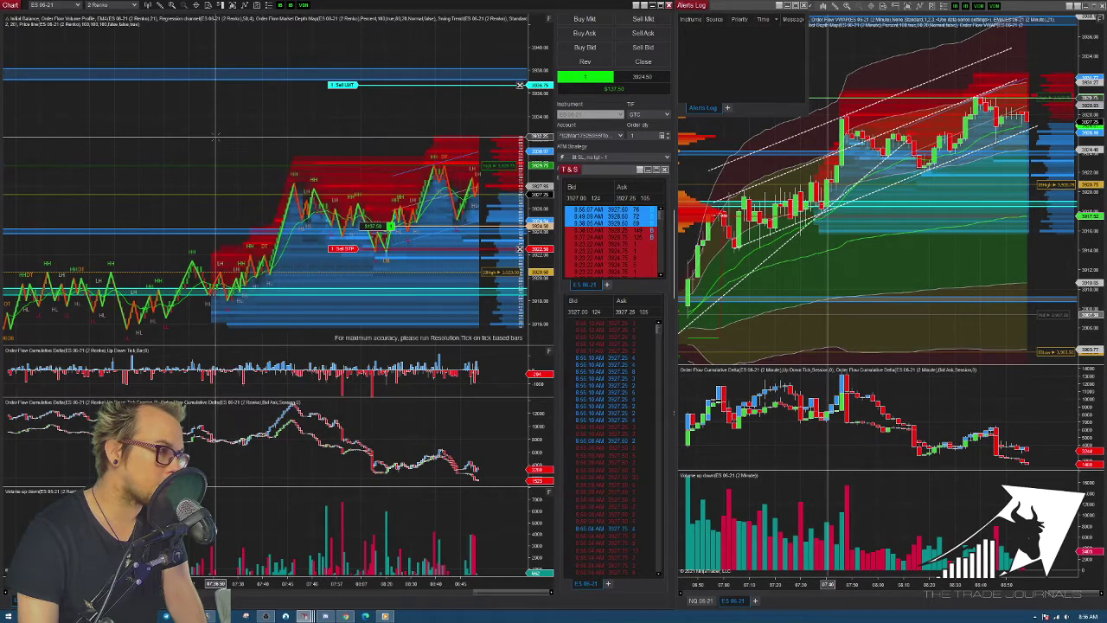
left_click_drag(315, 208, 217, 299)
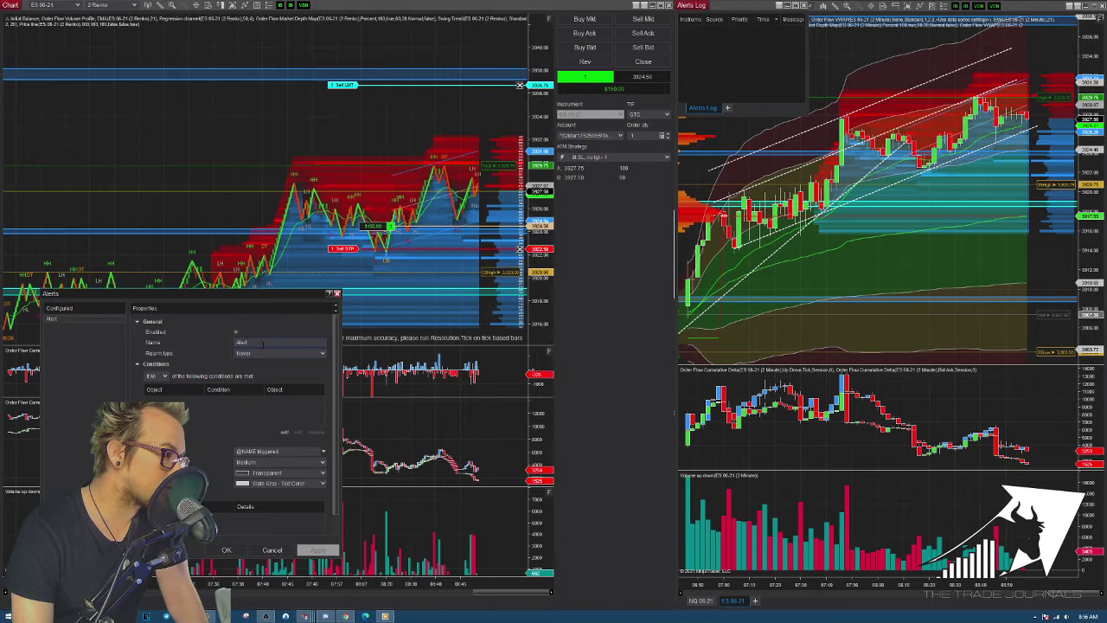
type("C")
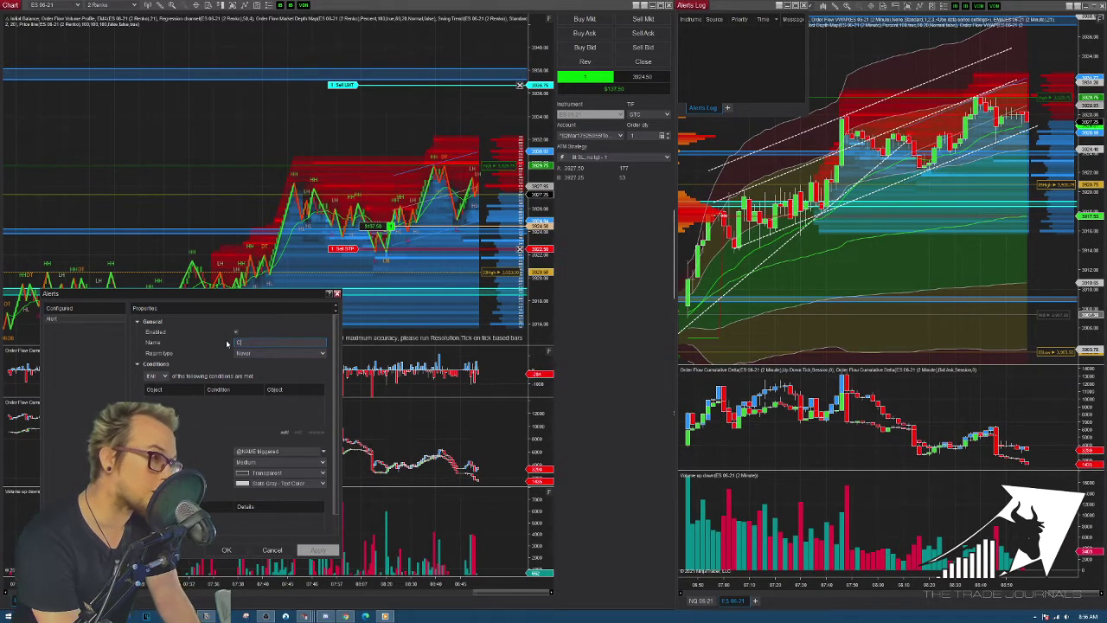
type("rossed 3")
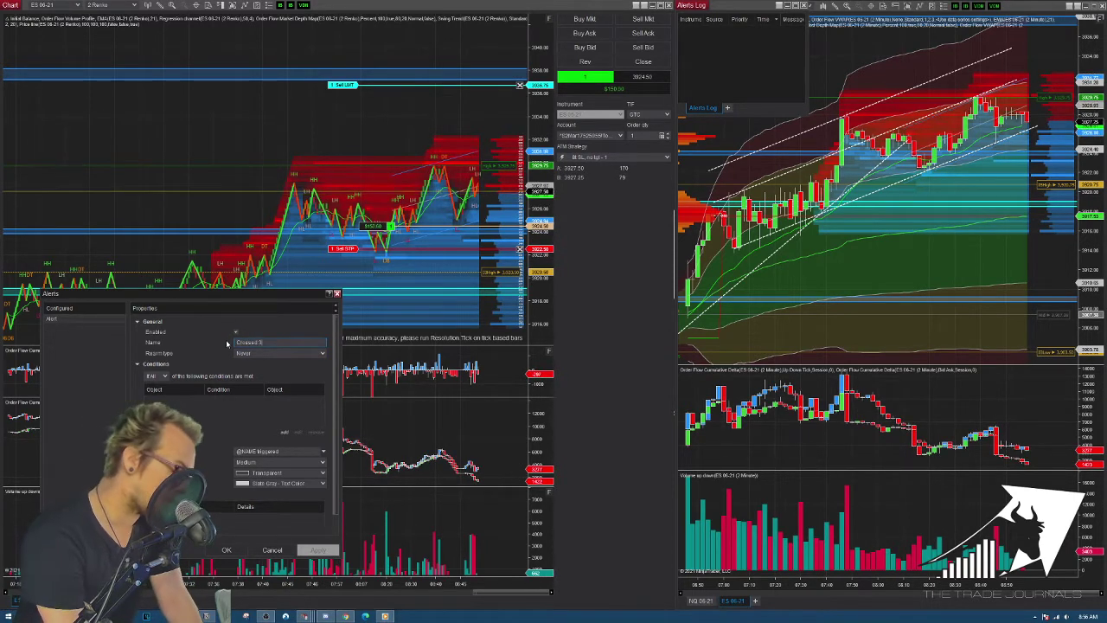
type("937")
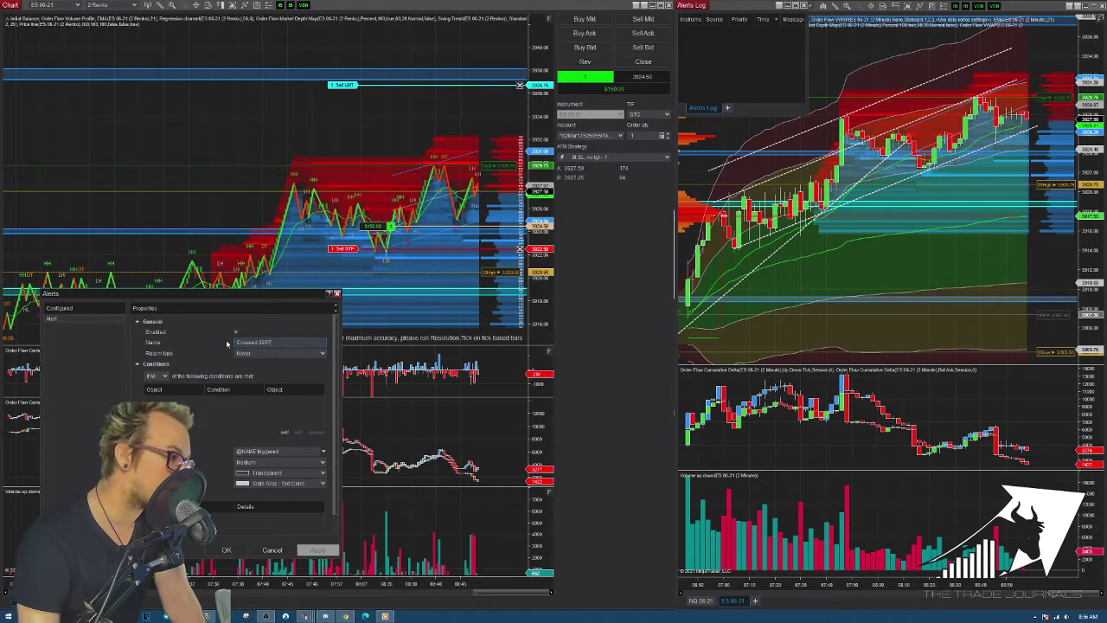
key("Tab")
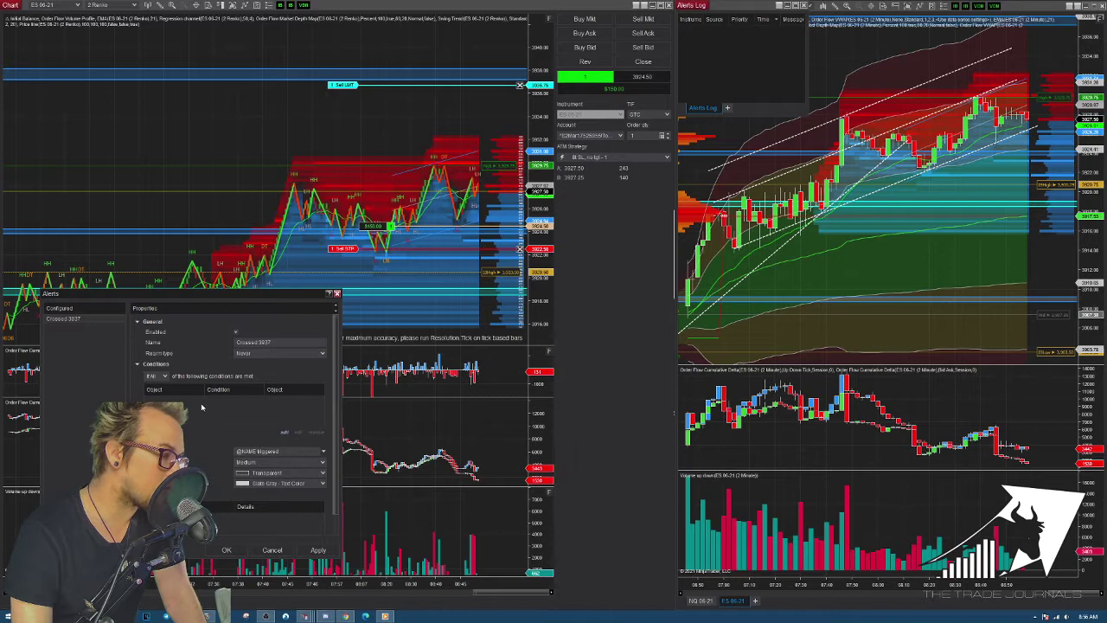
- Add a condition: price Cross inside the Region highlight drawing object
double_click(253, 415)
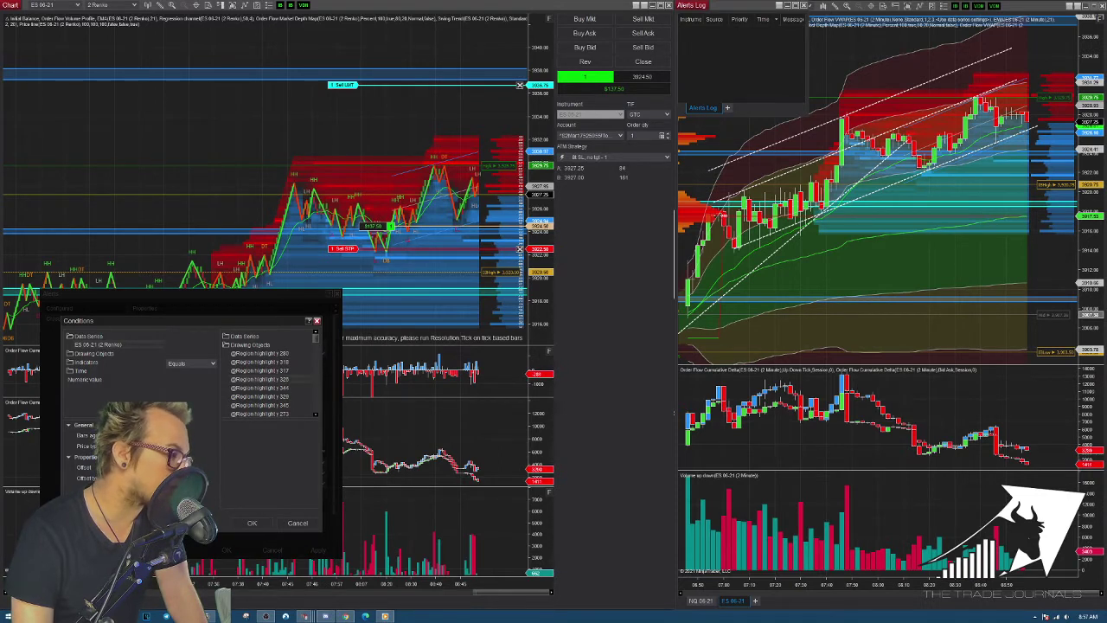
left_click(213, 364)
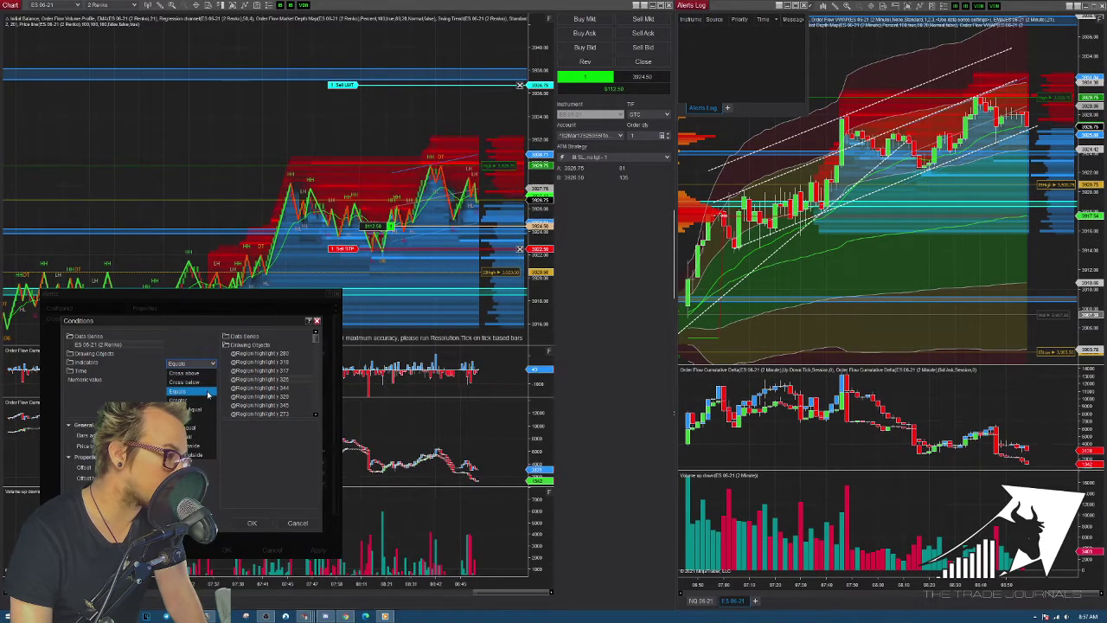
left_click(197, 446)
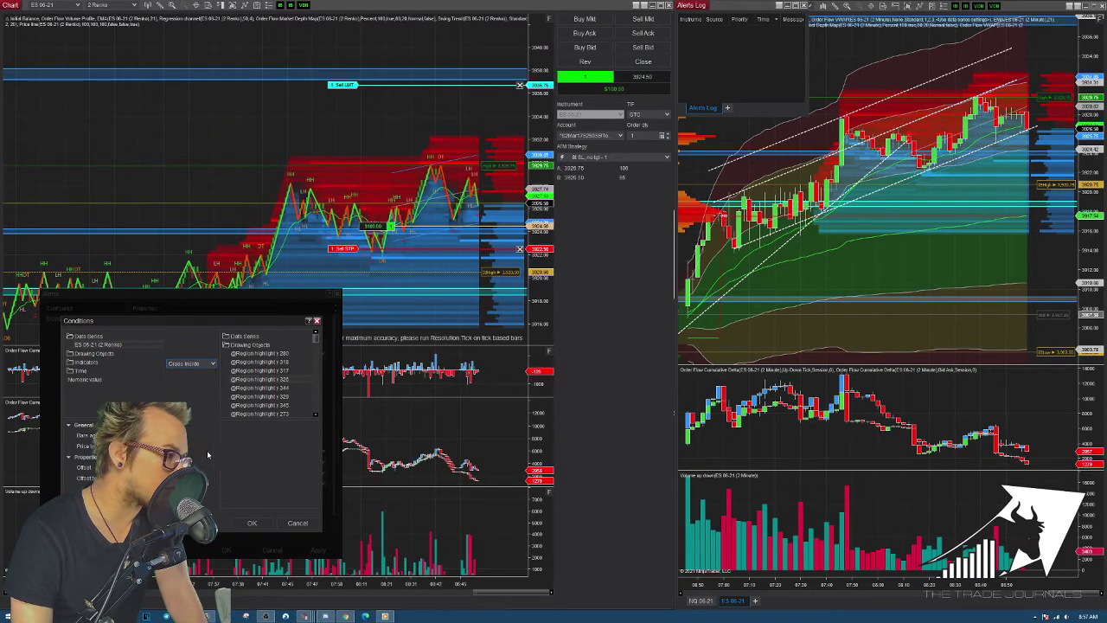
left_click(251, 523)
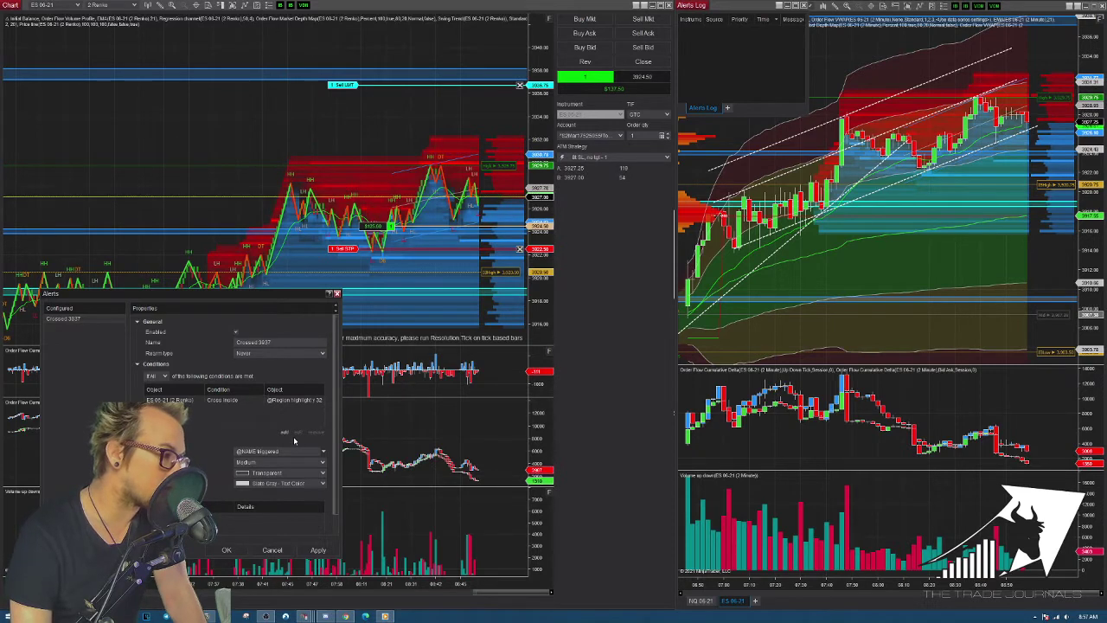
- Set the alert to high priority with the message 'Crossed 3937'
left_click(267, 462)
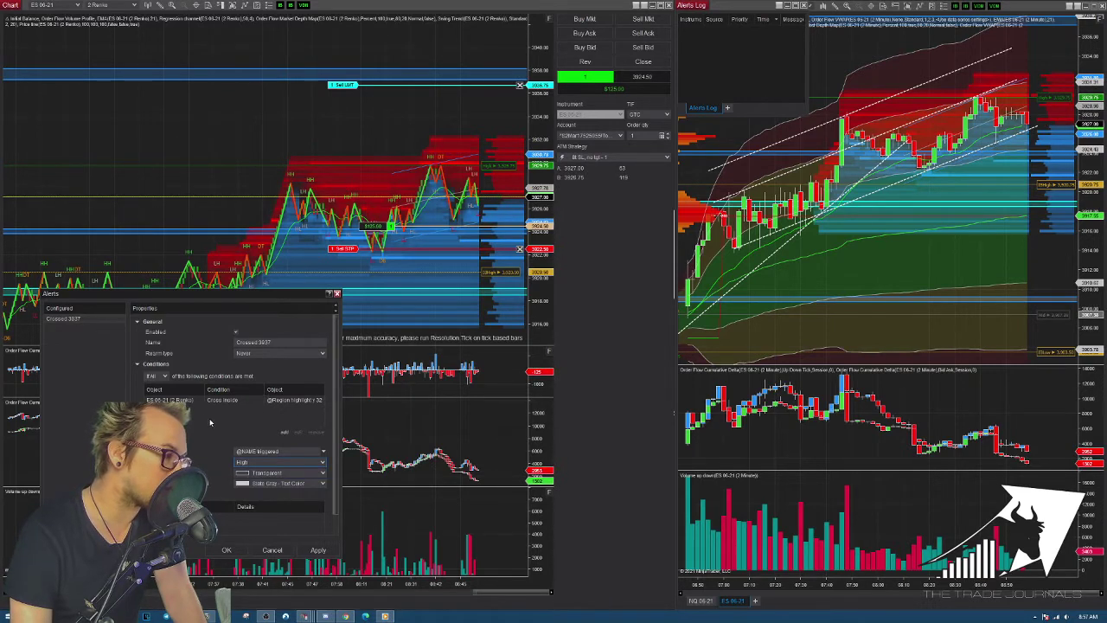
triple_click(292, 452)
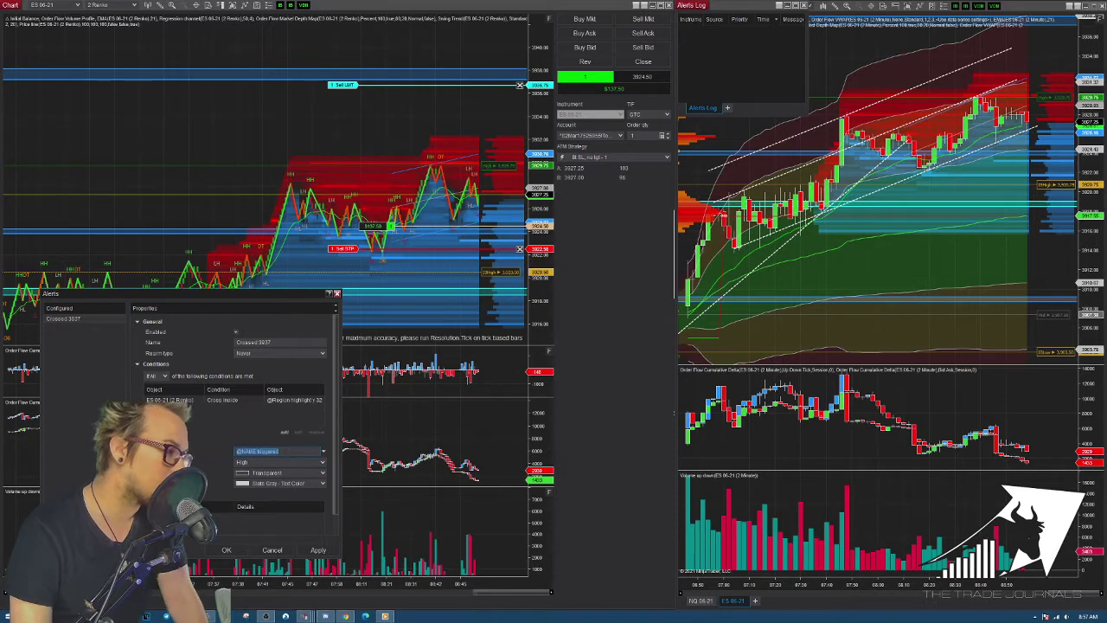
type("Crossed")
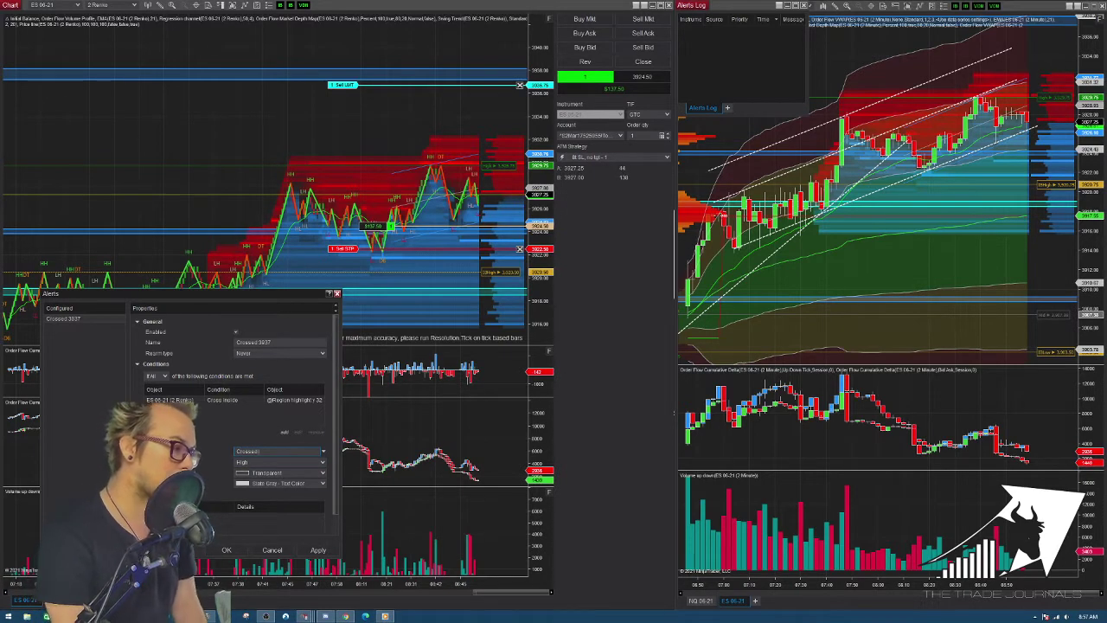
type(" 393")
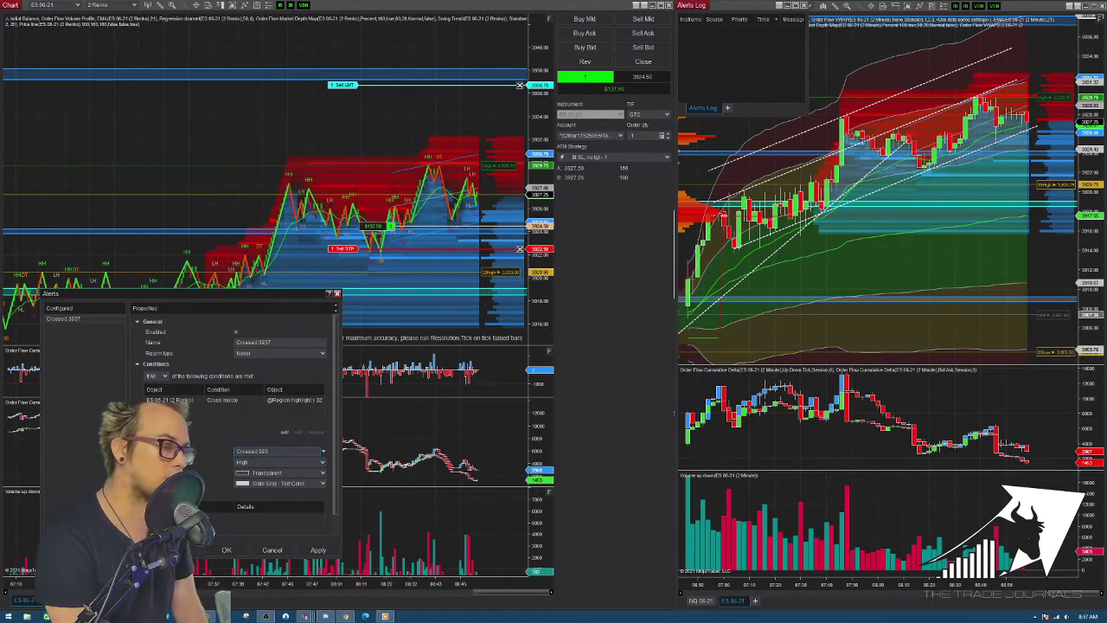
type("8")
key("BackSpace")
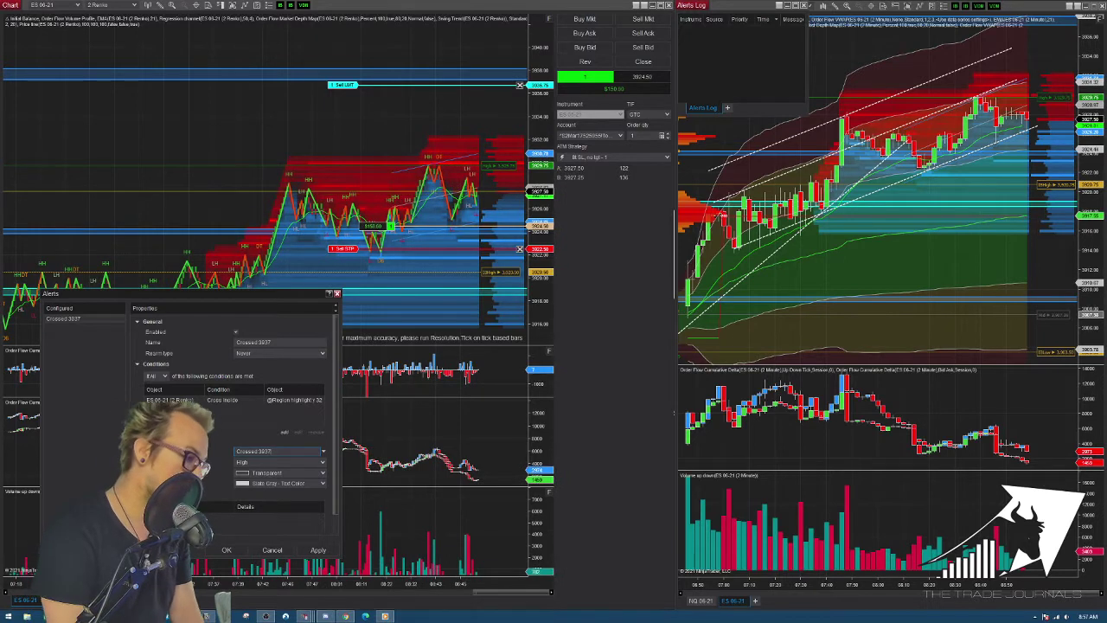
type("7")
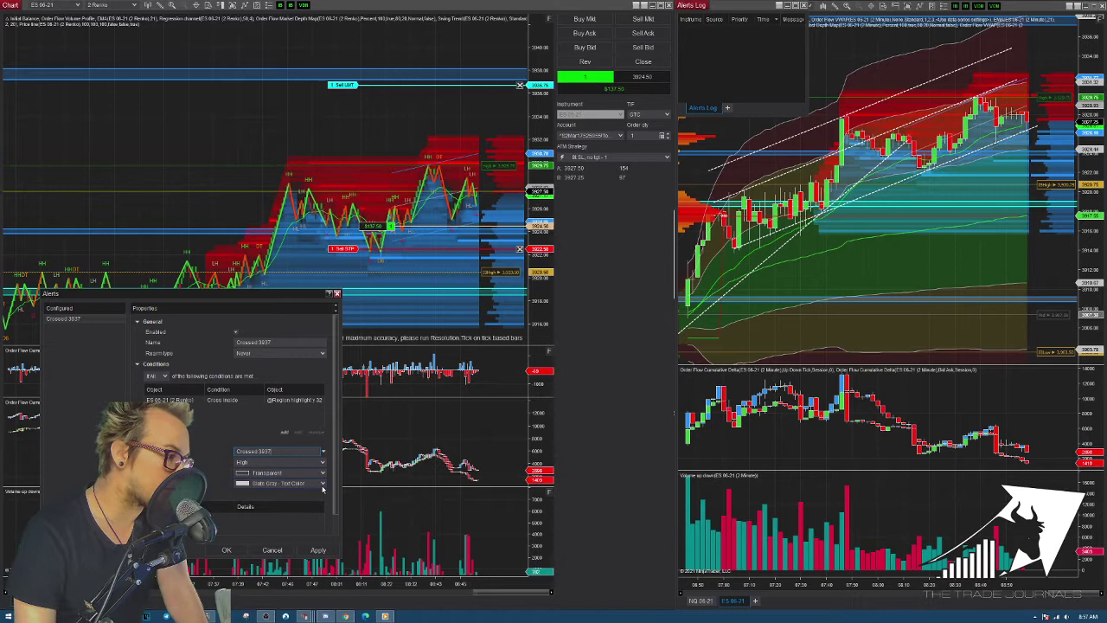
- Make the alert message text colour Gold
left_click(323, 484)
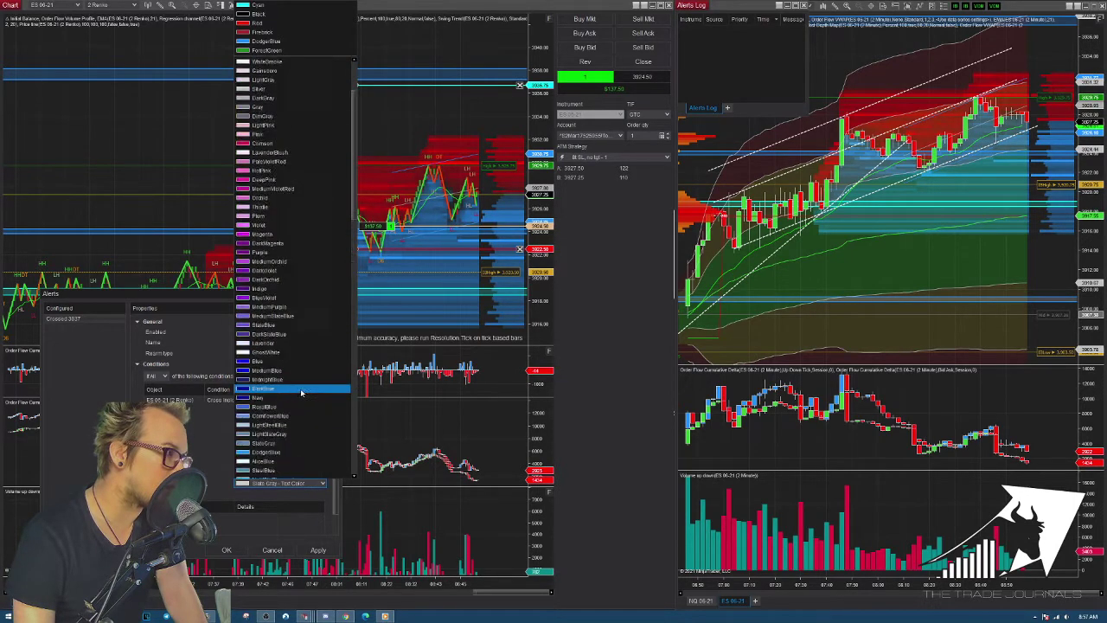
left_click_drag(353, 196, 353, 359)
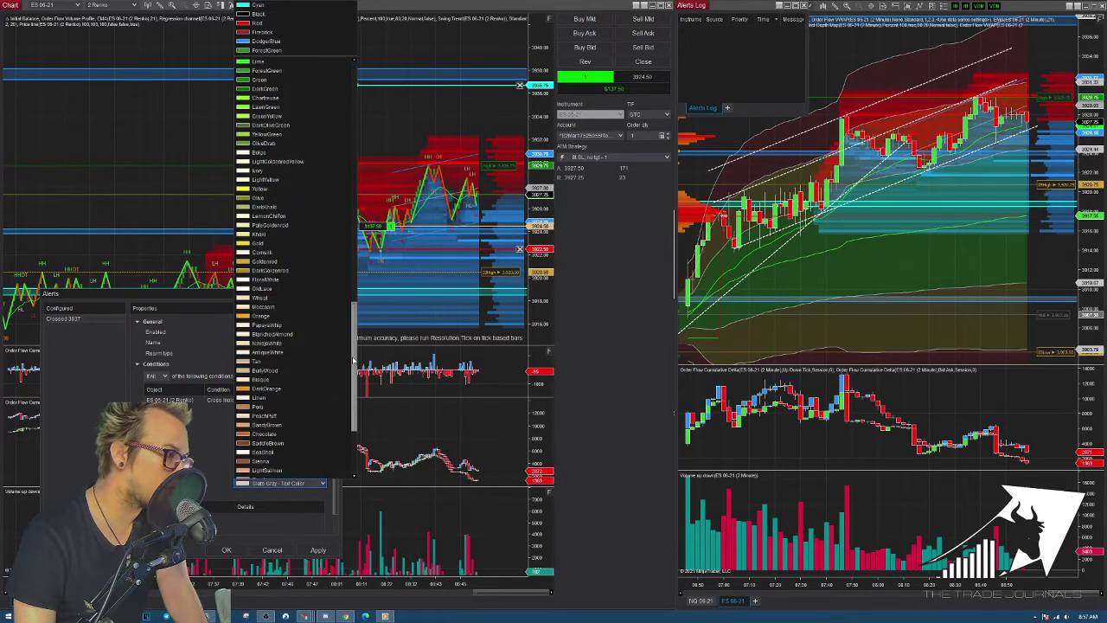
left_click(278, 244)
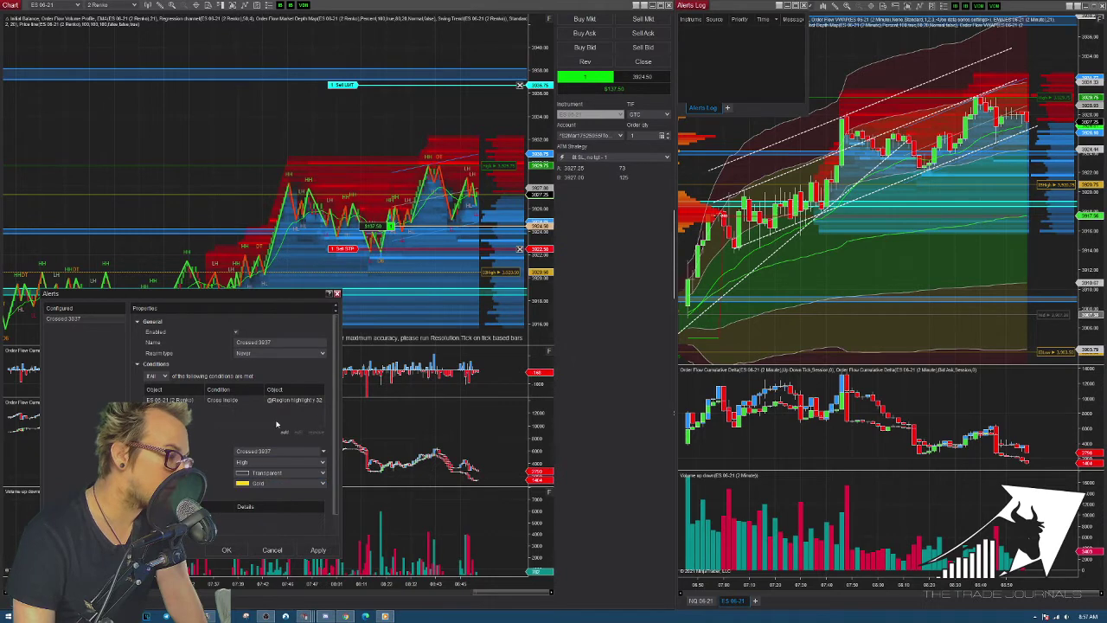
scroll(230, 439, "down", 1)
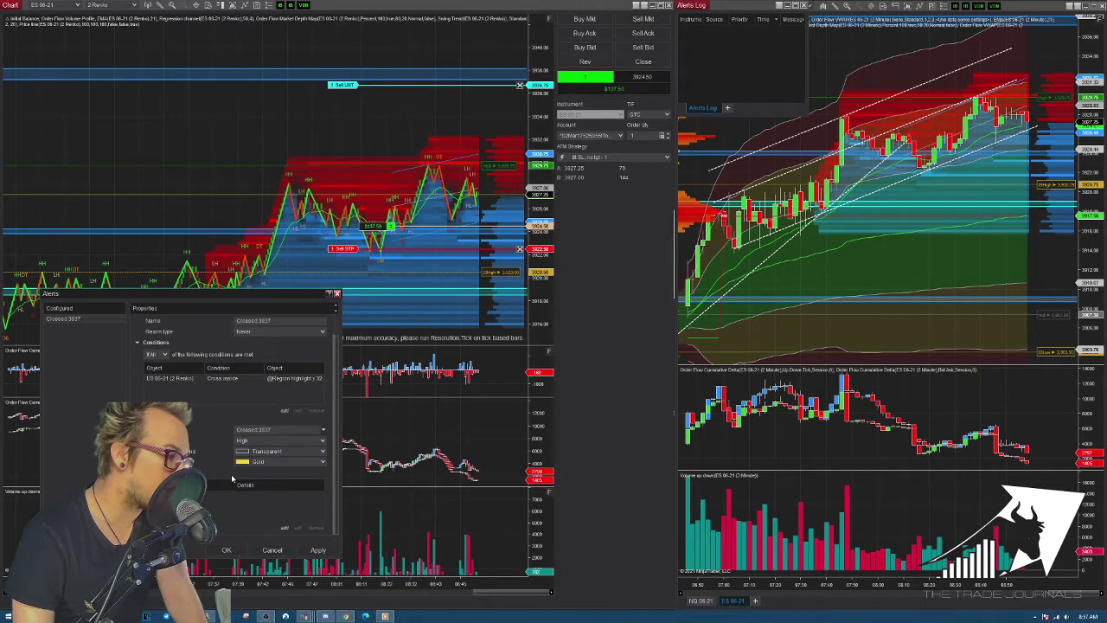
- Add a Play a sound action using the crossed.wav file
left_click(286, 528)
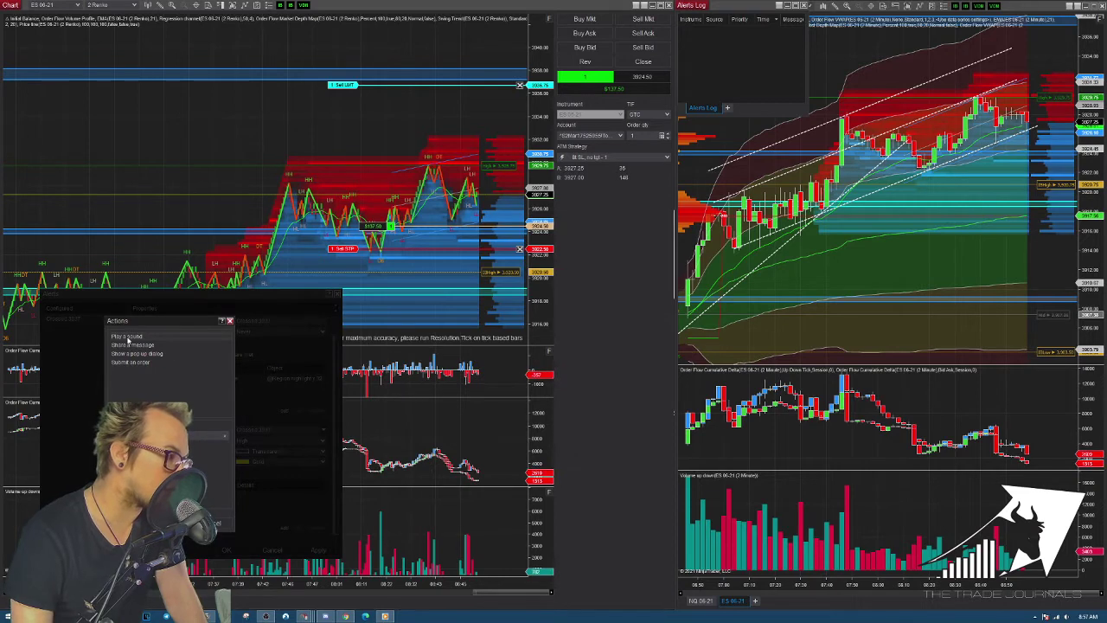
left_click(205, 438)
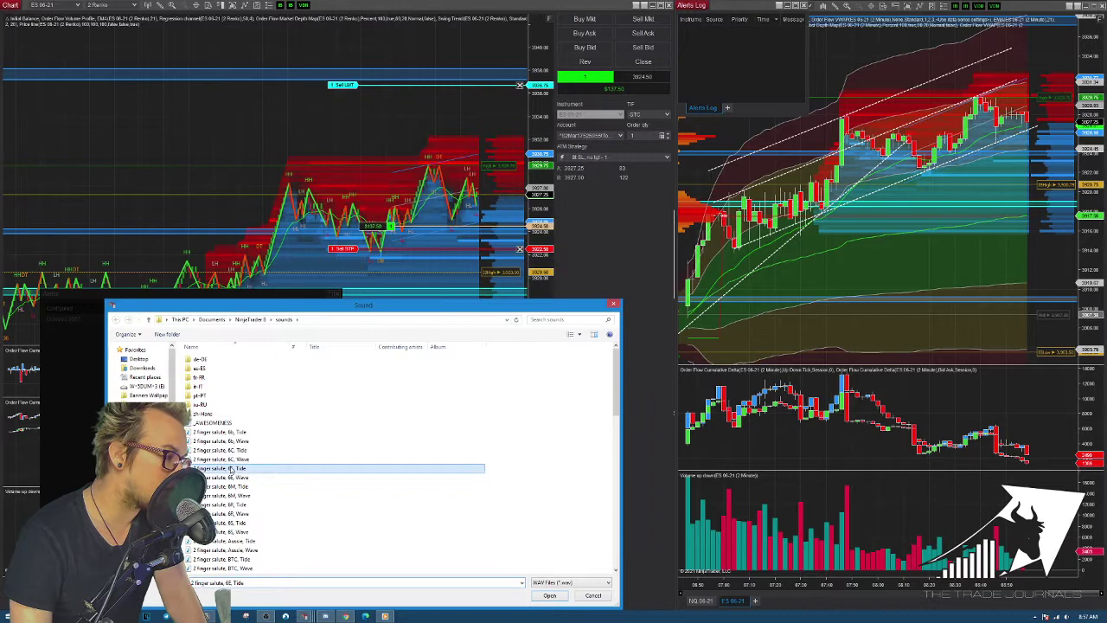
scroll(222, 520, "down", 5)
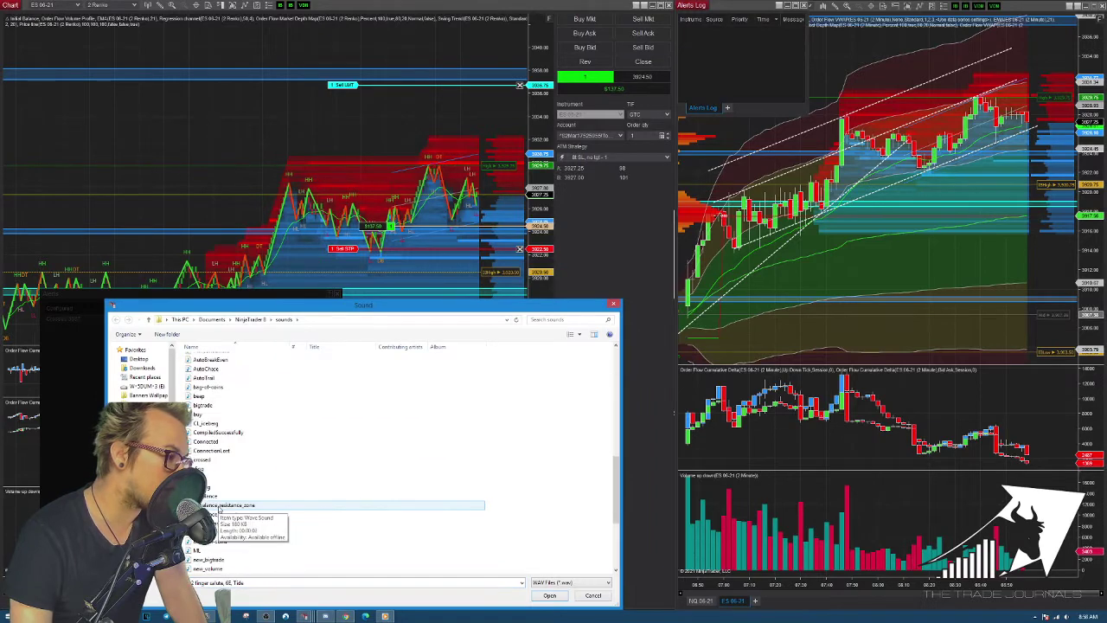
double_click(224, 460)
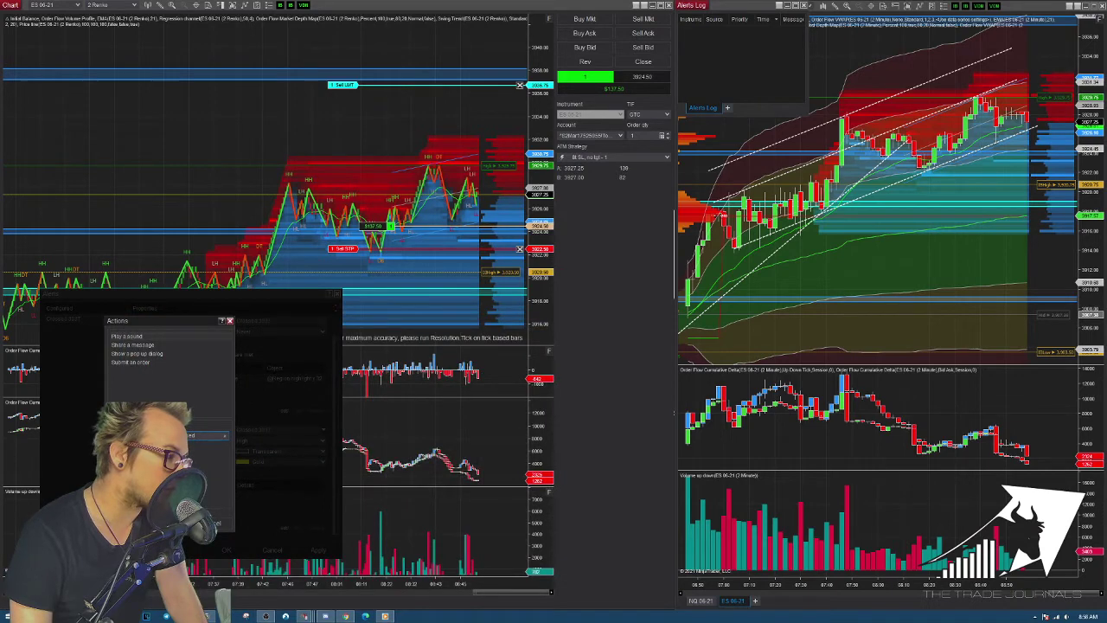
left_click(217, 523)
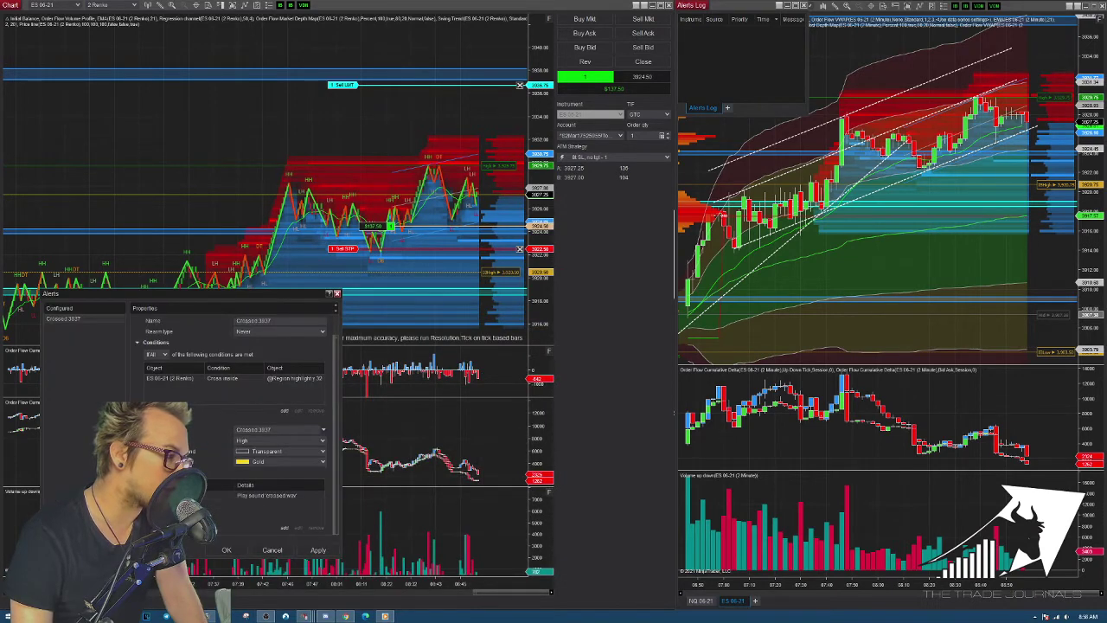
- Start saving the alert as a template, then cancel it
left_click(217, 505)
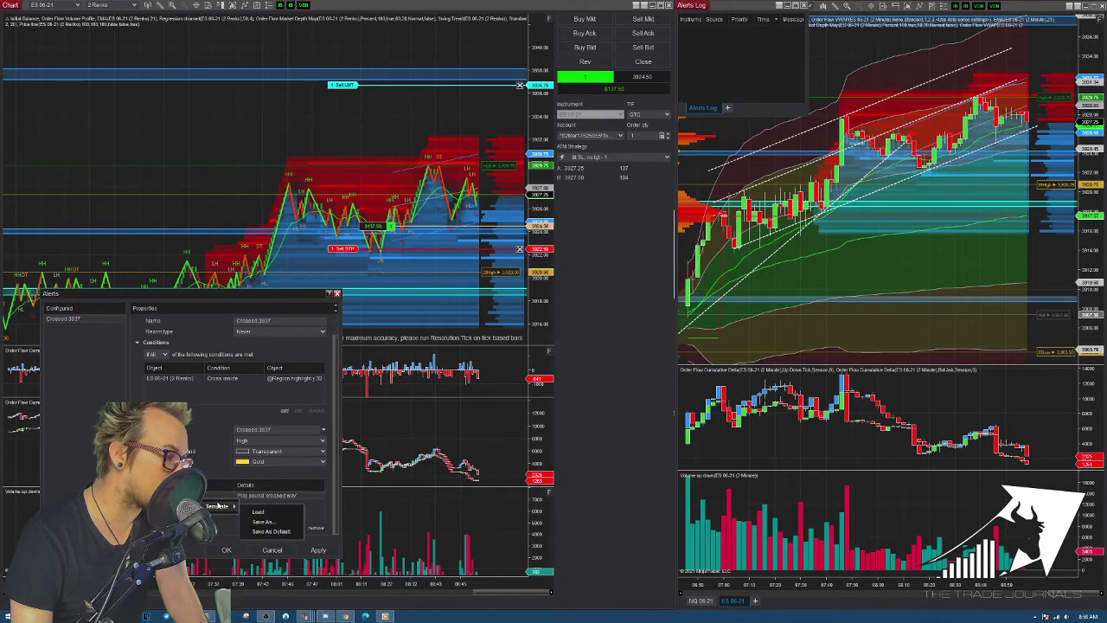
left_click(261, 522)
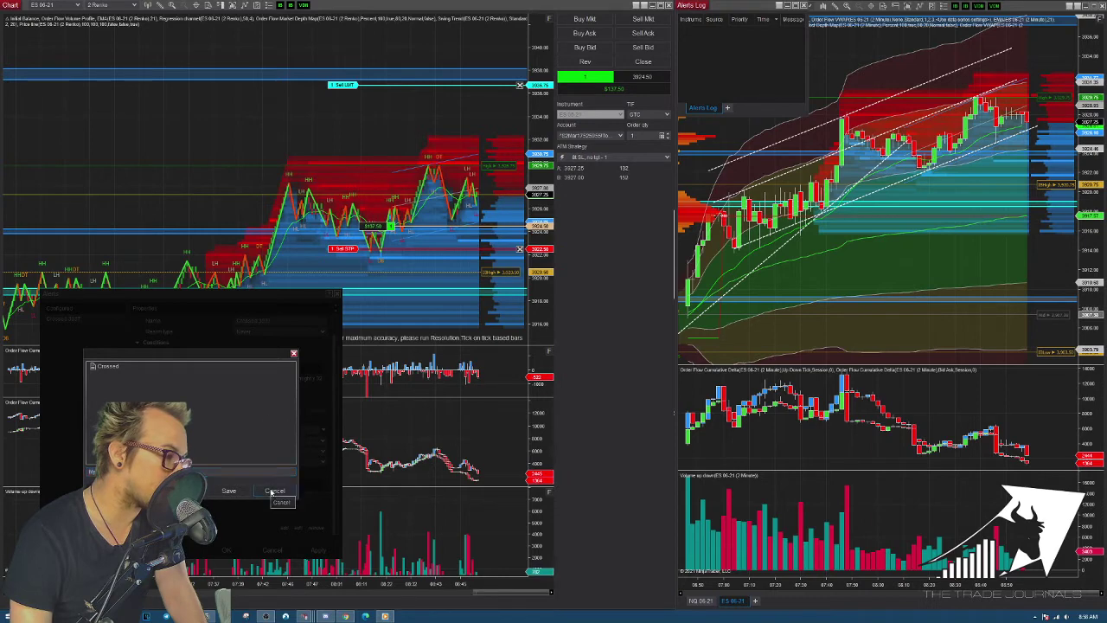
left_click(273, 491)
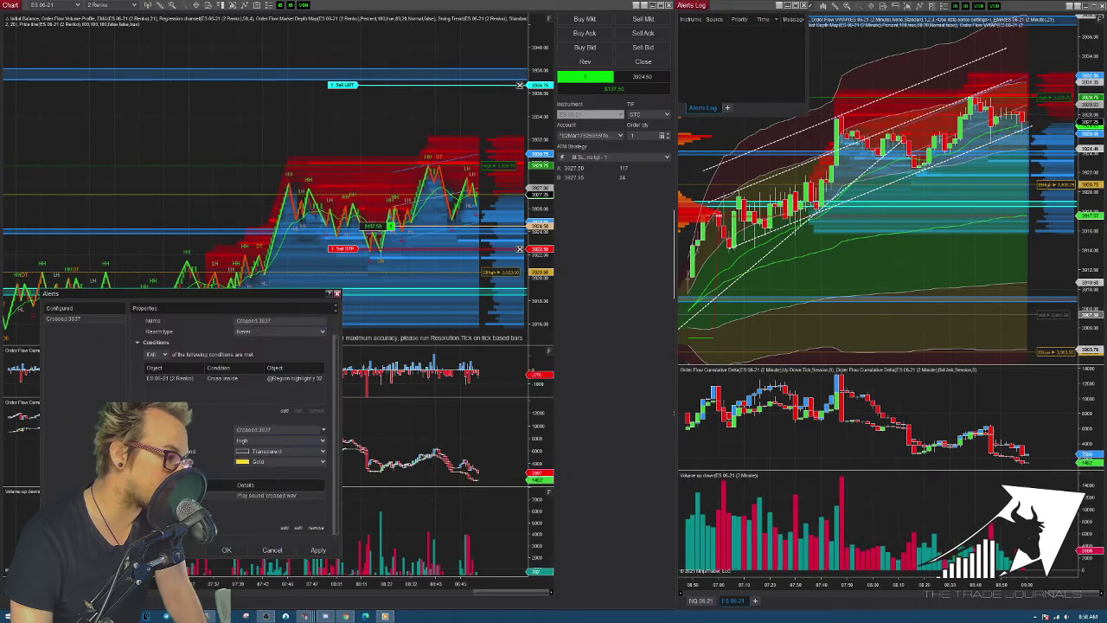
- Add a Show a pop up dialog action to the alert
left_click(300, 526)
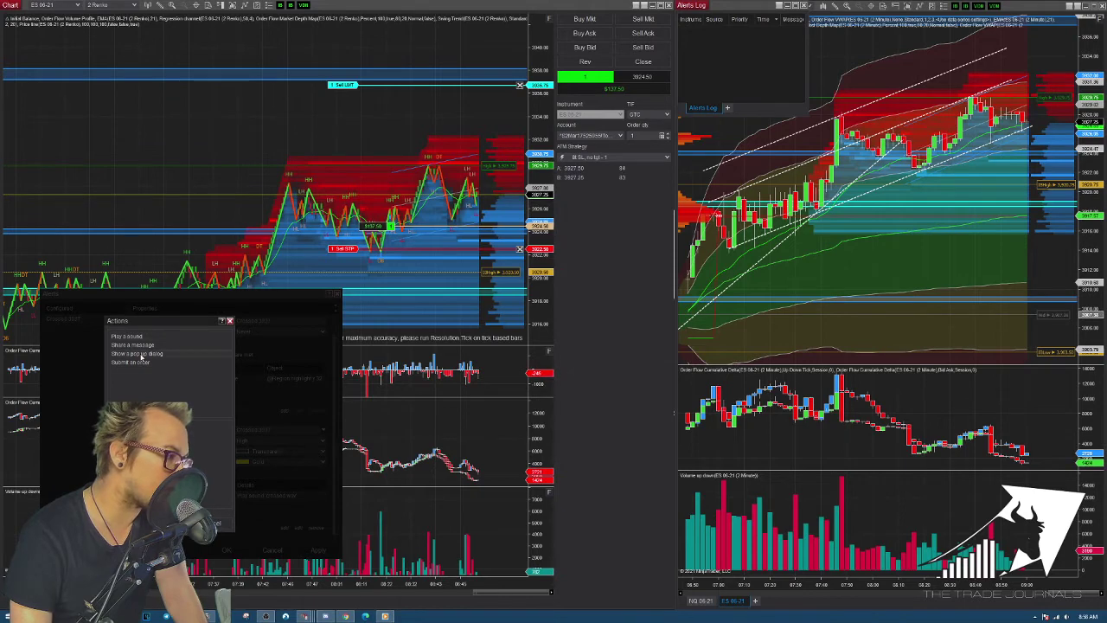
key("Return")
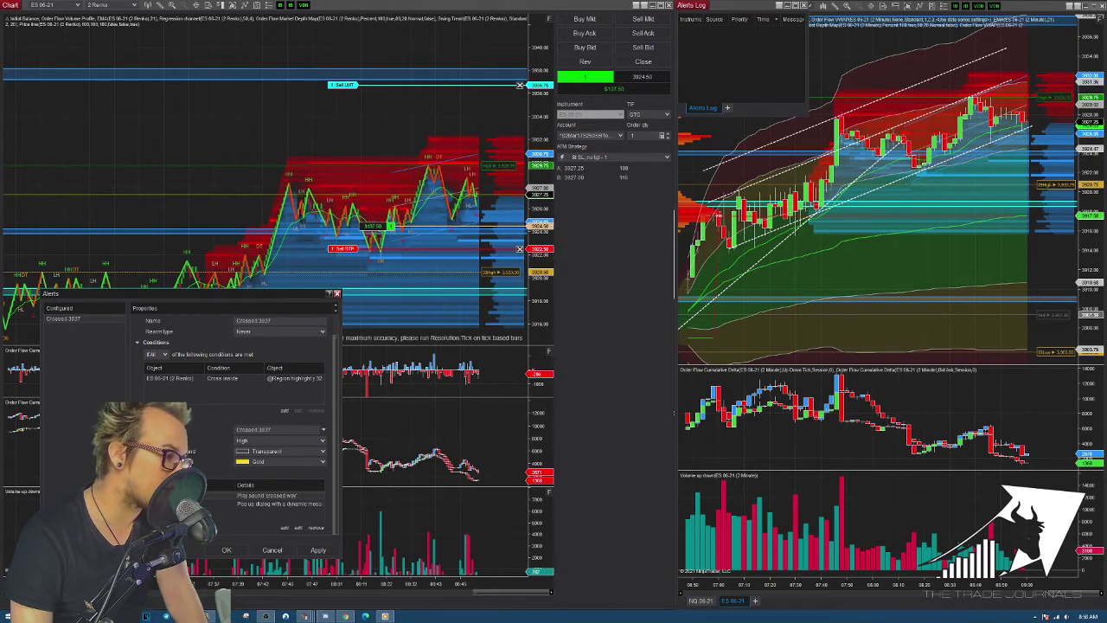
scroll(219, 472, "up", 1)
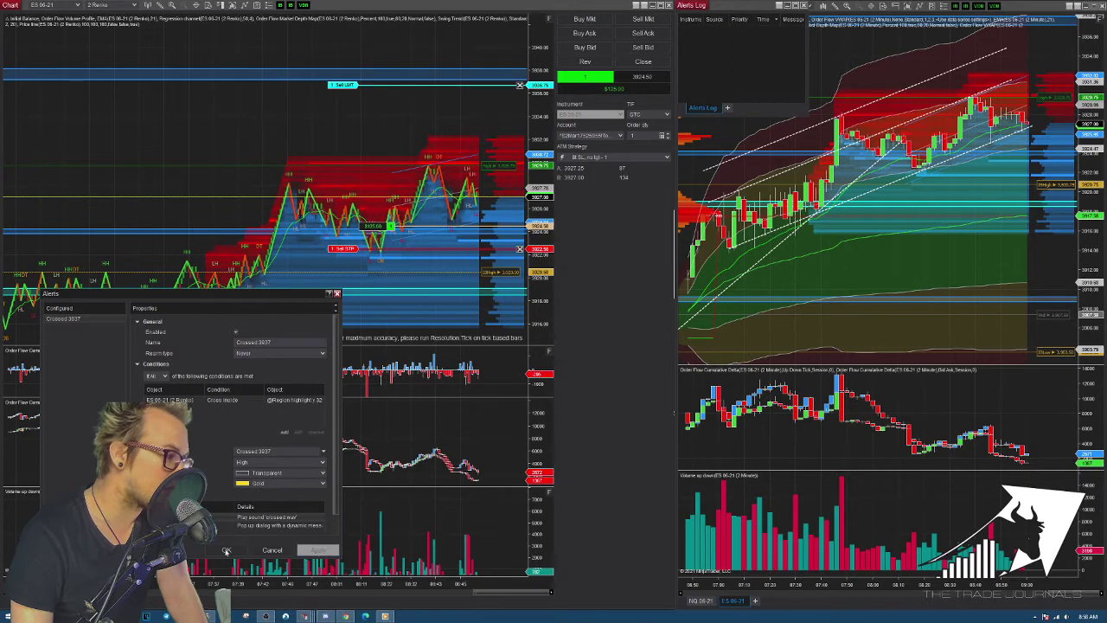
- Apply the Crossed 3937 alert with OK and close its settings window
left_click(226, 550)
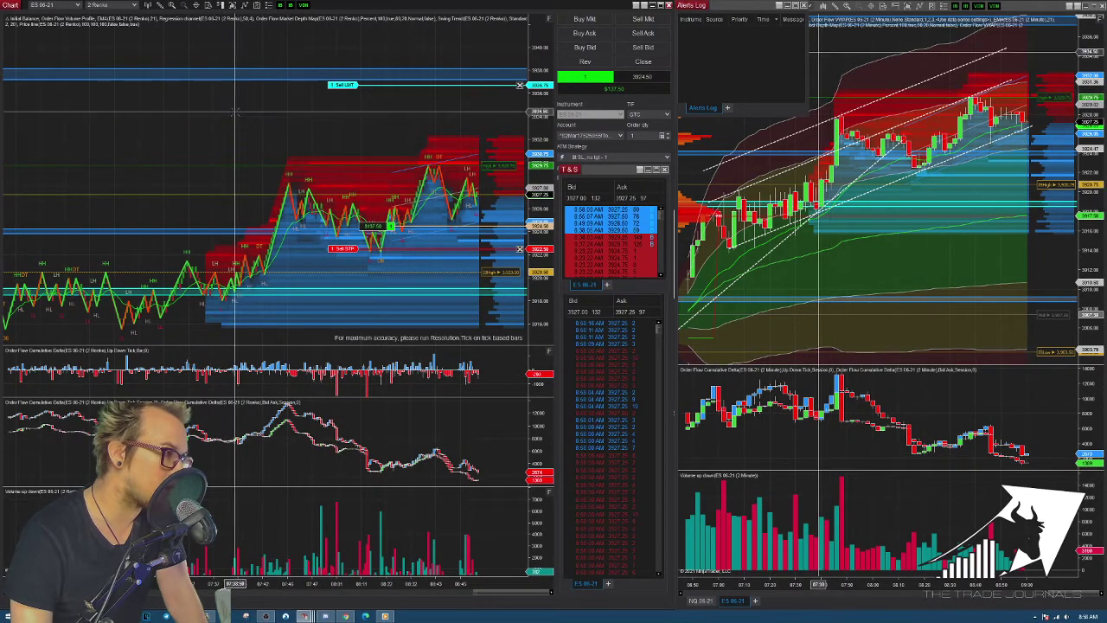